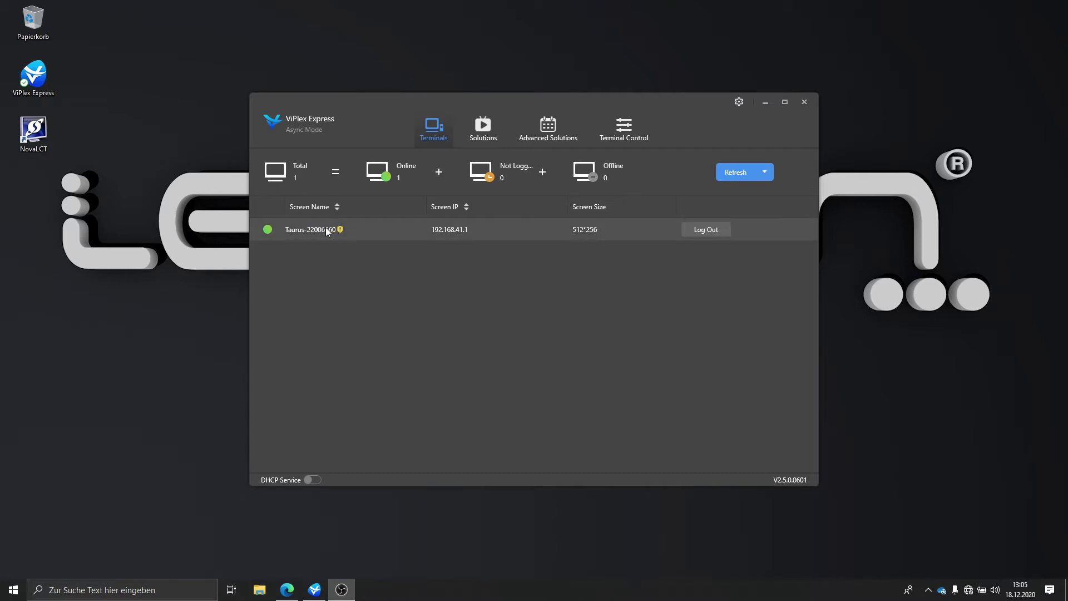
Check the terminal's sensor configuration for the product model and the selected brightness sensor, closing it when done.
click(619, 127)
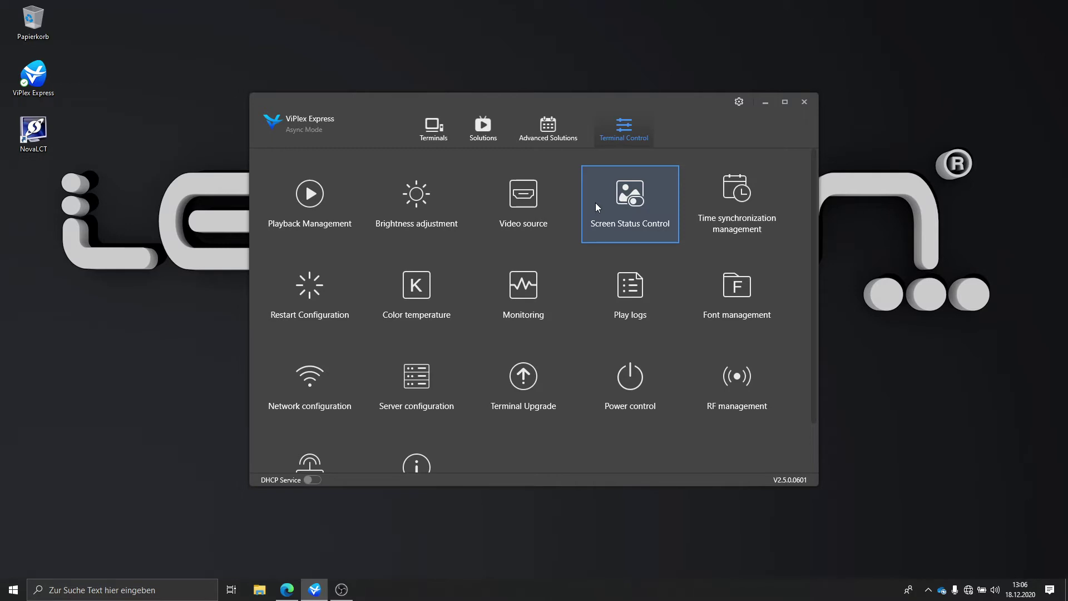
scroll(595, 202, down, 2)
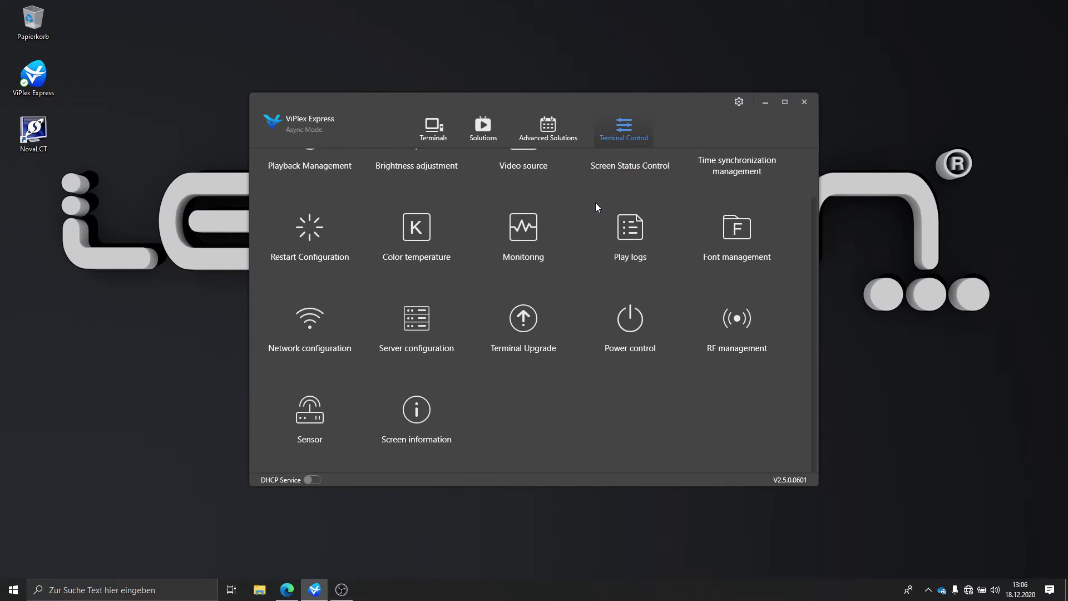
click(319, 417)
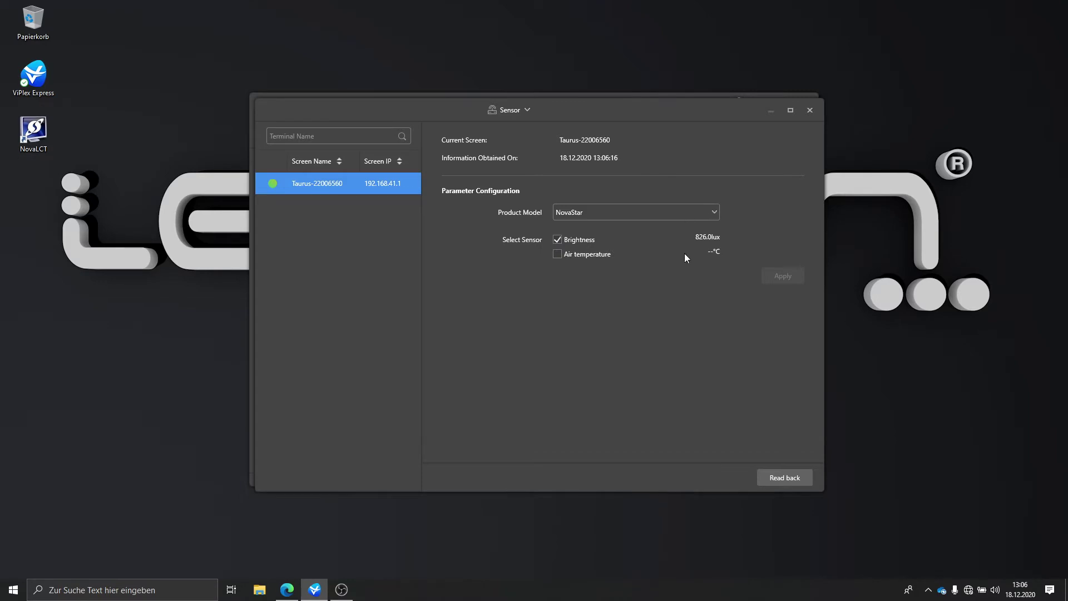
click(810, 113)
Switch the terminal's brightness adjustment to Smart mode and dismiss the messages.
scroll(613, 256, up, 2)
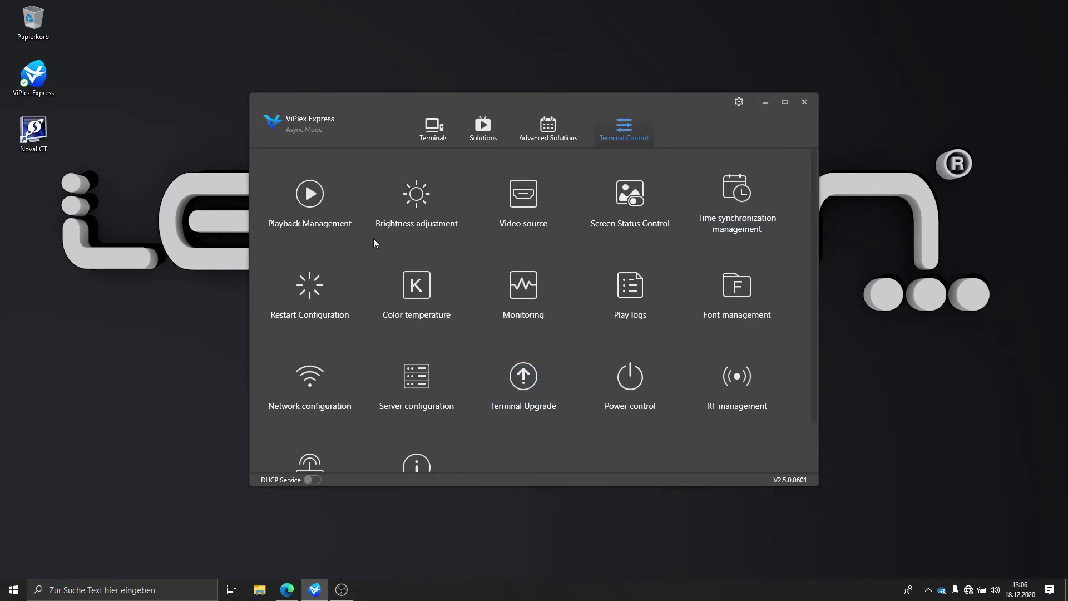
click(416, 192)
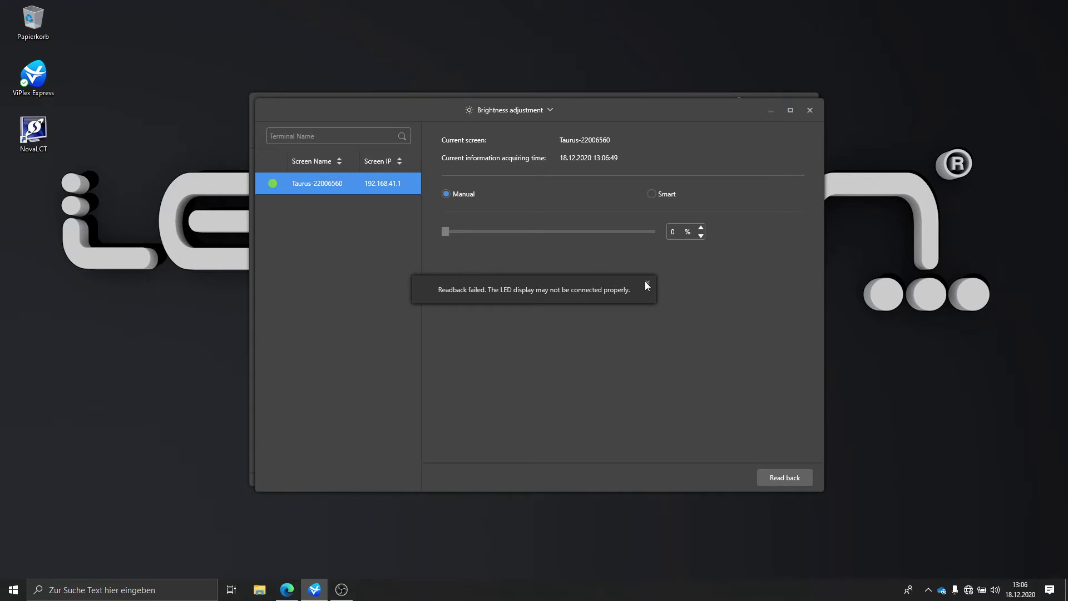
click(647, 282)
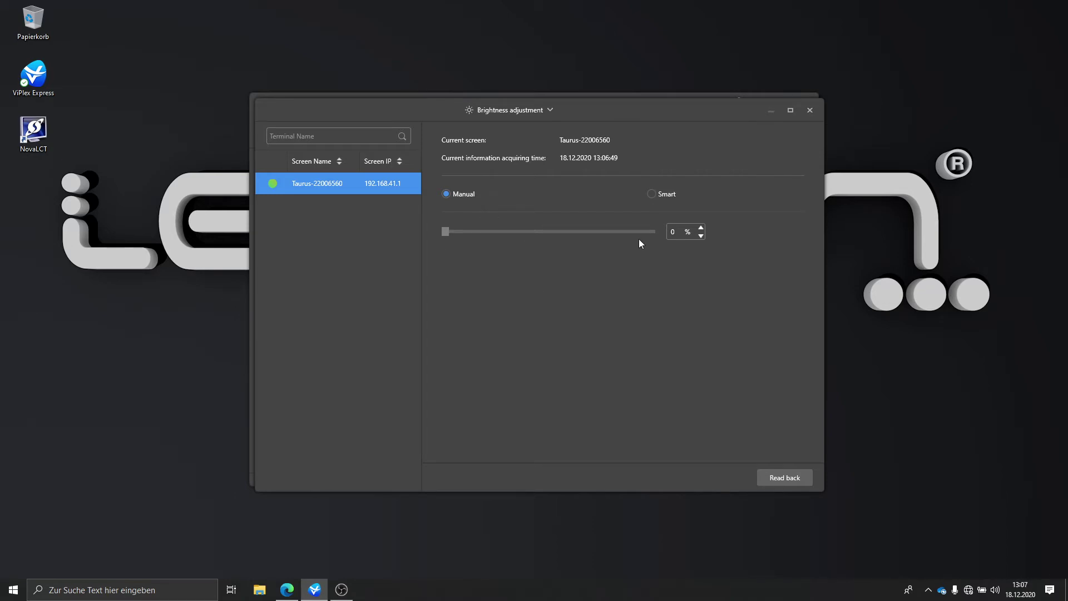
click(651, 194)
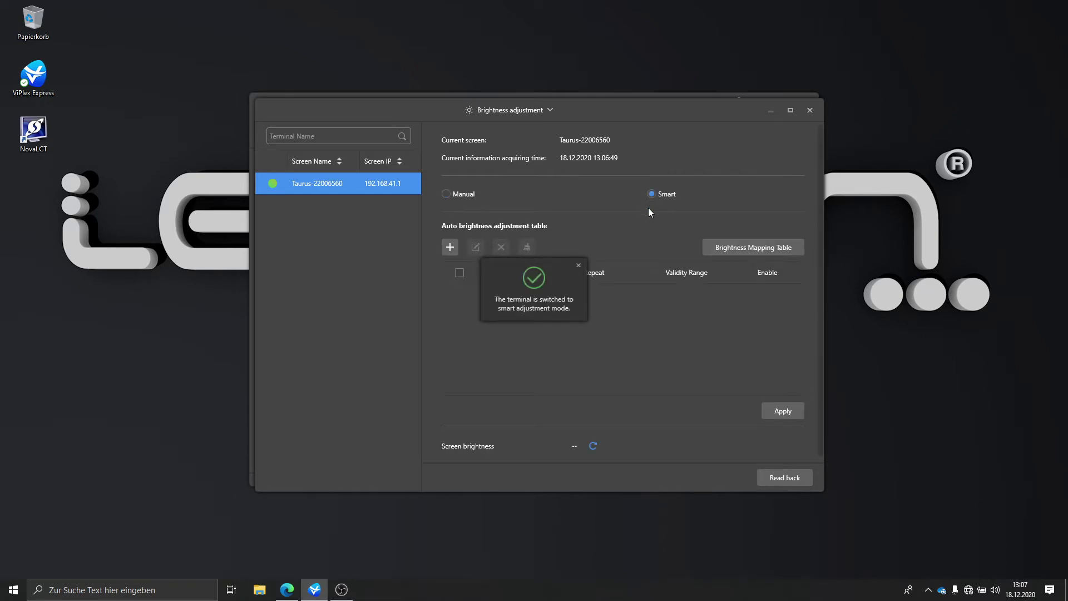
click(578, 265)
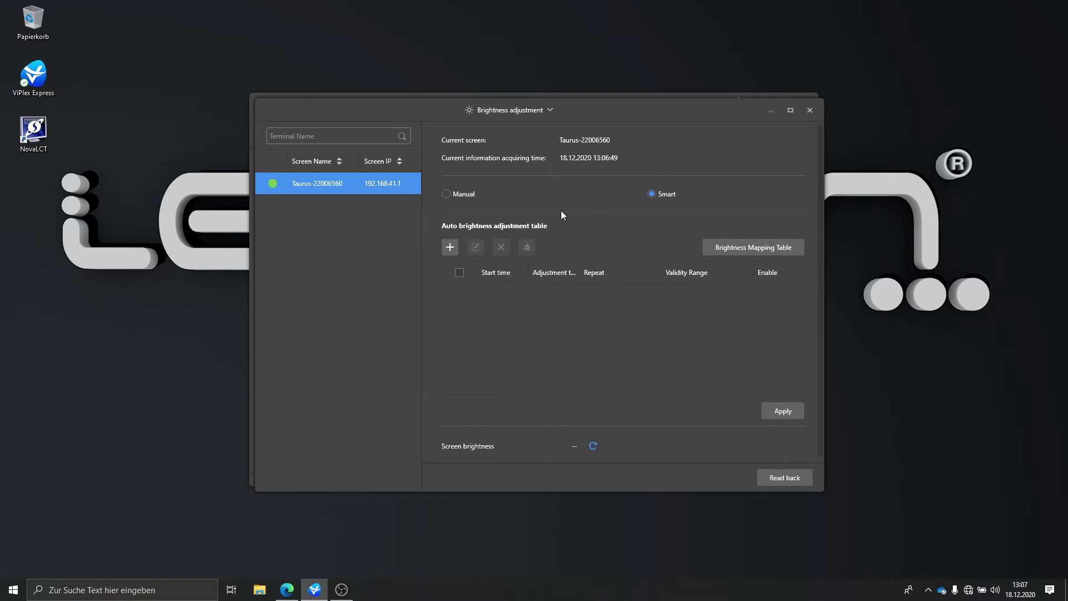
Add an Auto entry to the auto brightness adjustment table, repeating every day from 00:00:00, valid from 18.12.2020 with no expiry.
click(446, 250)
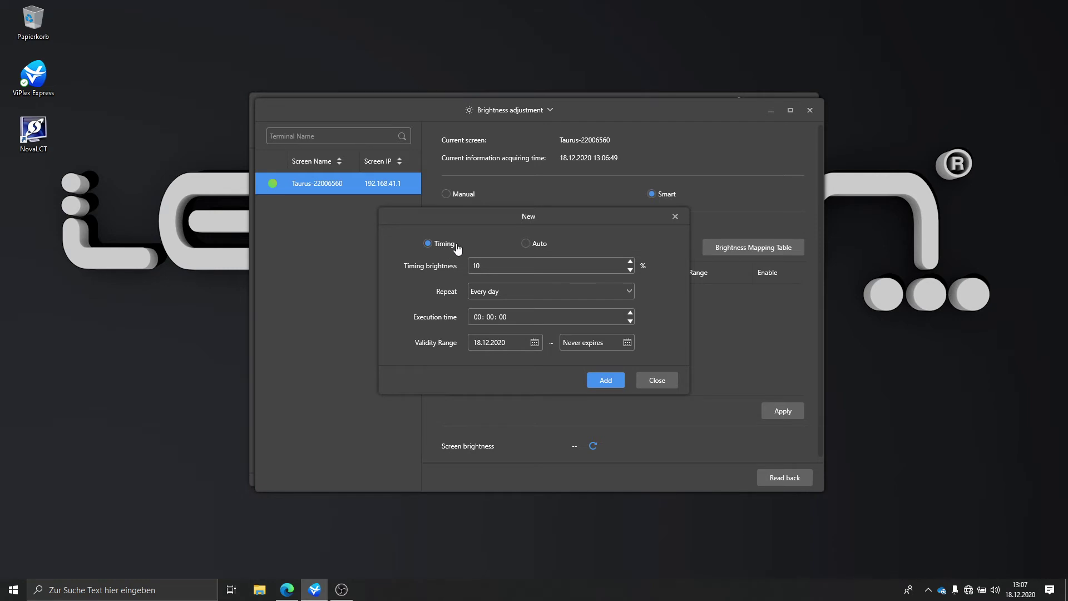
click(526, 244)
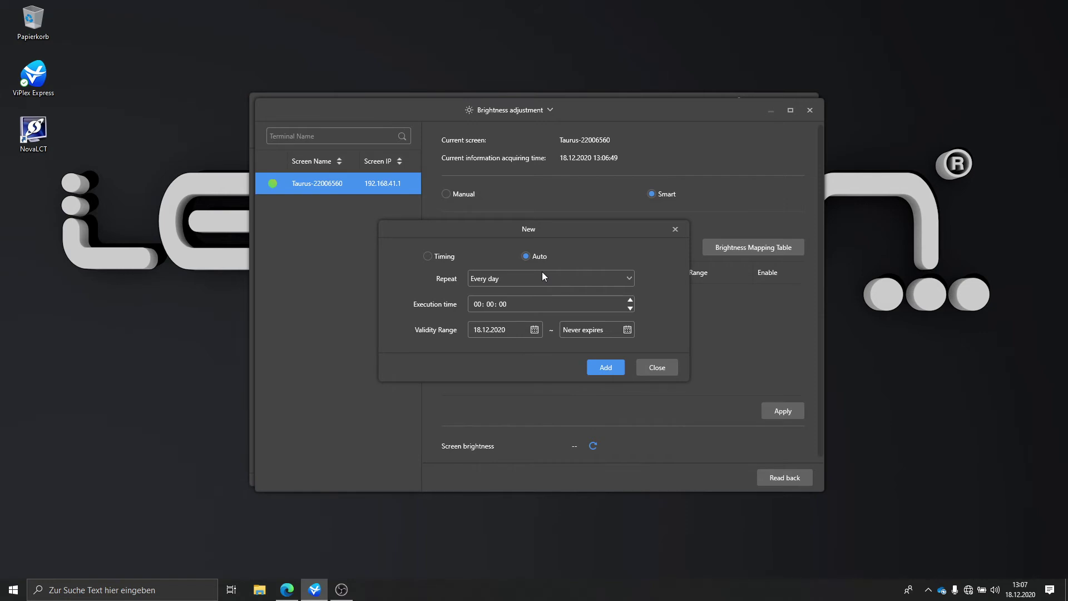
click(614, 367)
click(649, 366)
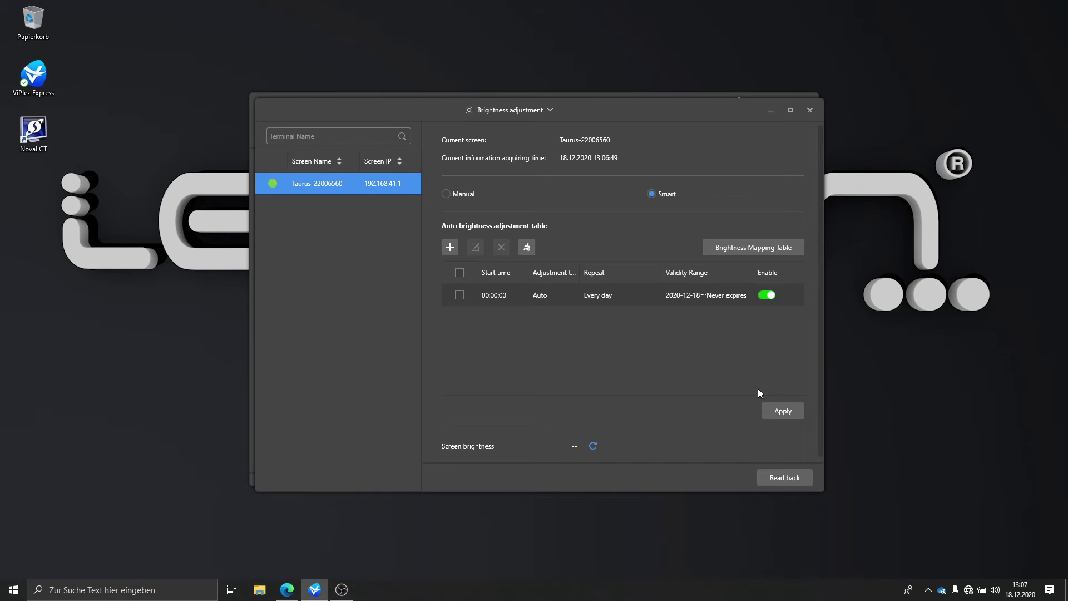
Delete every existing entry from the Brightness Mapping Table, from 65534 lux down to 0 lux.
click(756, 247)
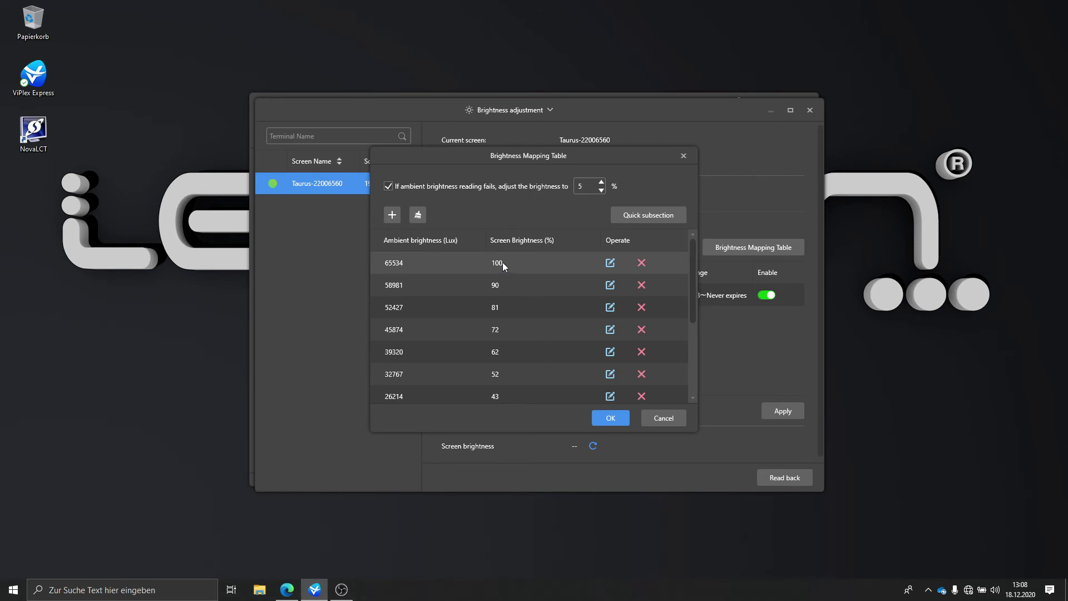
scroll(506, 261, down, 3)
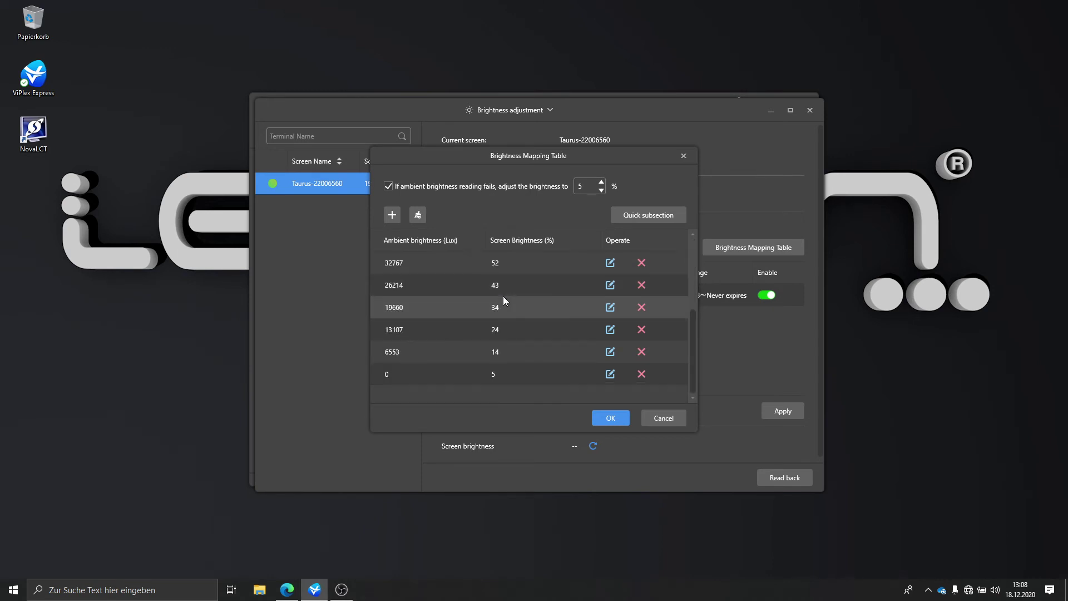
scroll(535, 349, up, 3)
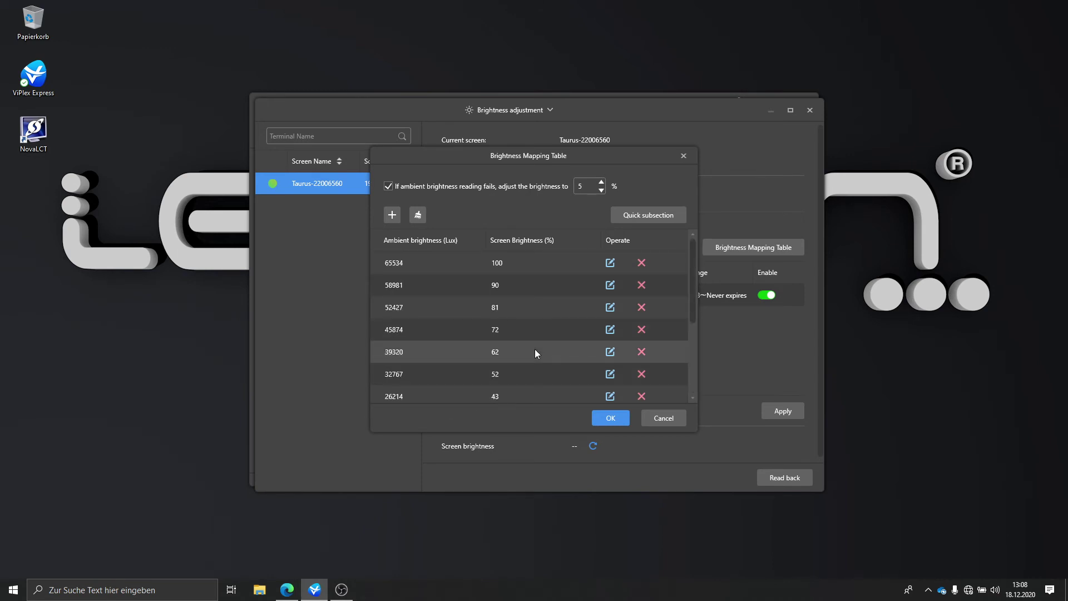
click(641, 263)
click(641, 263)
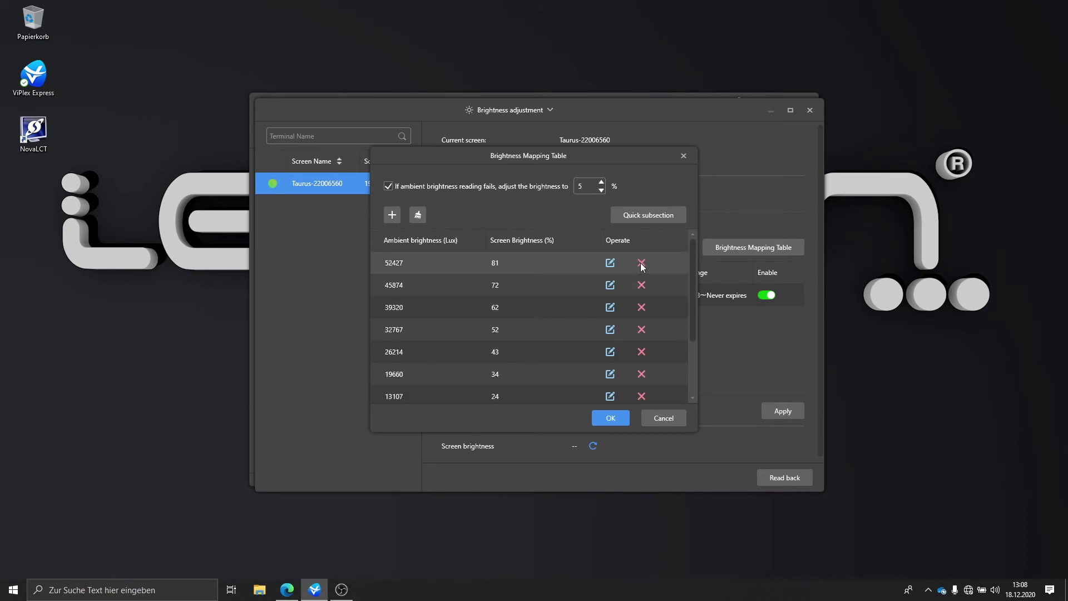
click(641, 264)
click(641, 263)
click(641, 263)
click(649, 262)
click(649, 263)
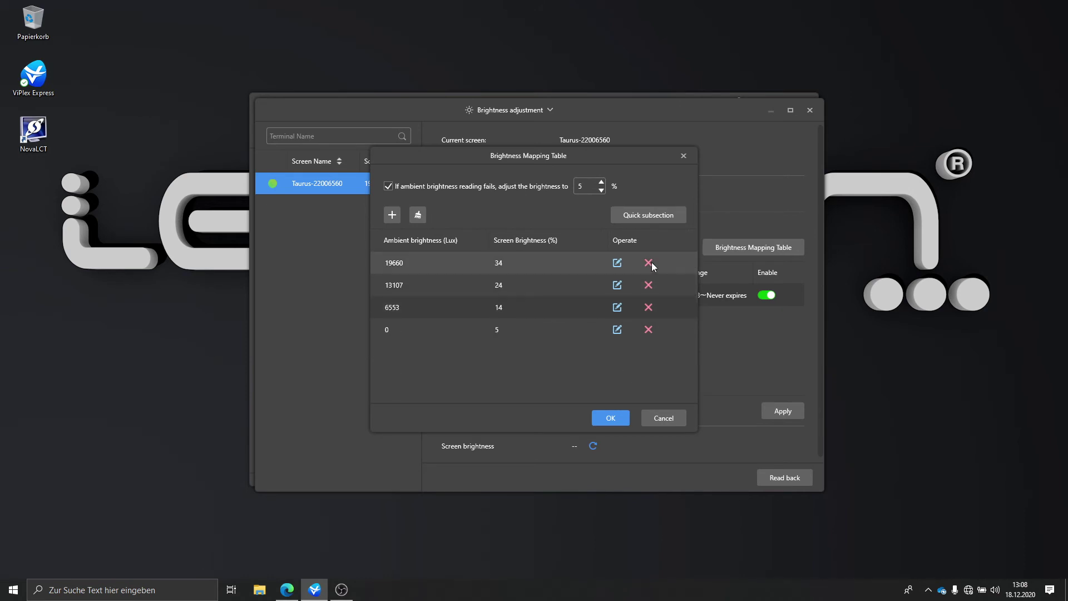
click(650, 263)
click(650, 262)
click(650, 263)
click(650, 263)
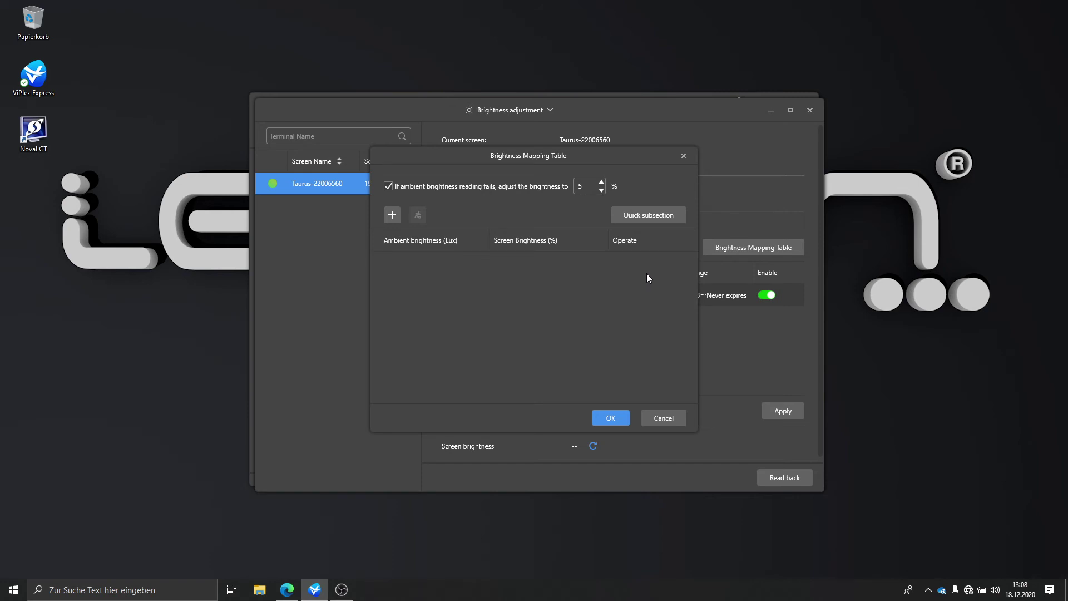
Generate the mapping entries with Quick subsection, using 20 to 65534 lux ambient brightness, 5 to 100 % screen brightness and 10 subsections.
click(642, 218)
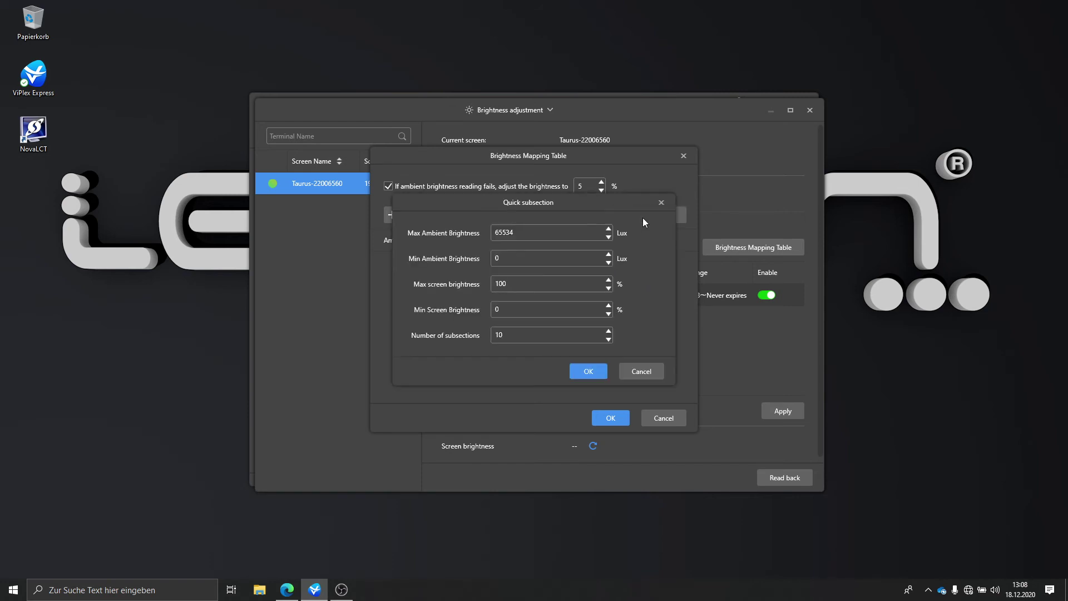
drag(541, 205, 671, 190)
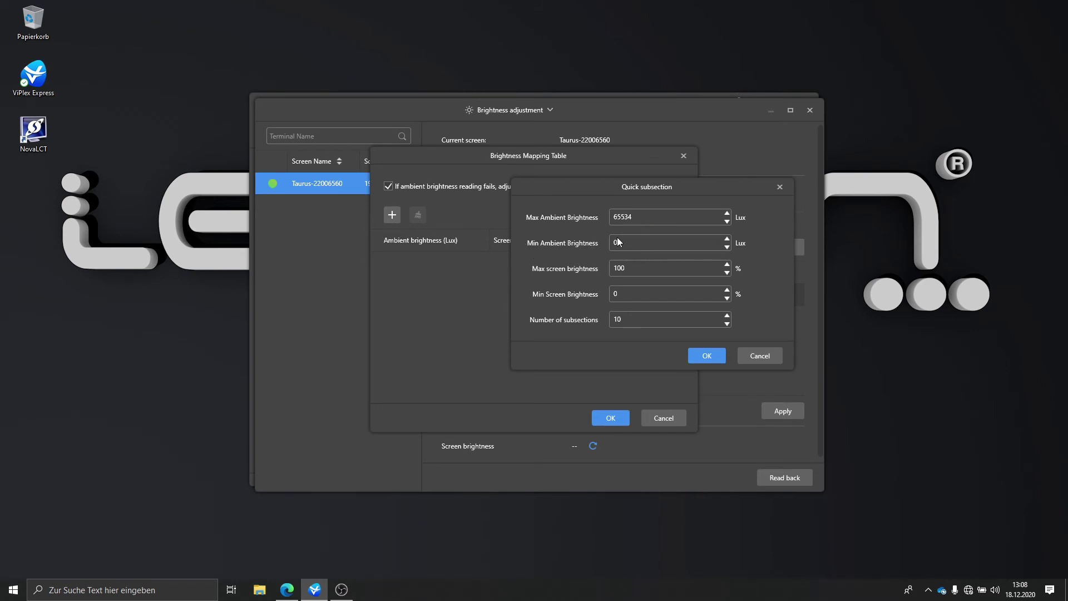
click(632, 268)
double_click(610, 242)
text(12)
key(BackSpace)
key(BackSpace)
drag(628, 294, 598, 289)
click(708, 356)
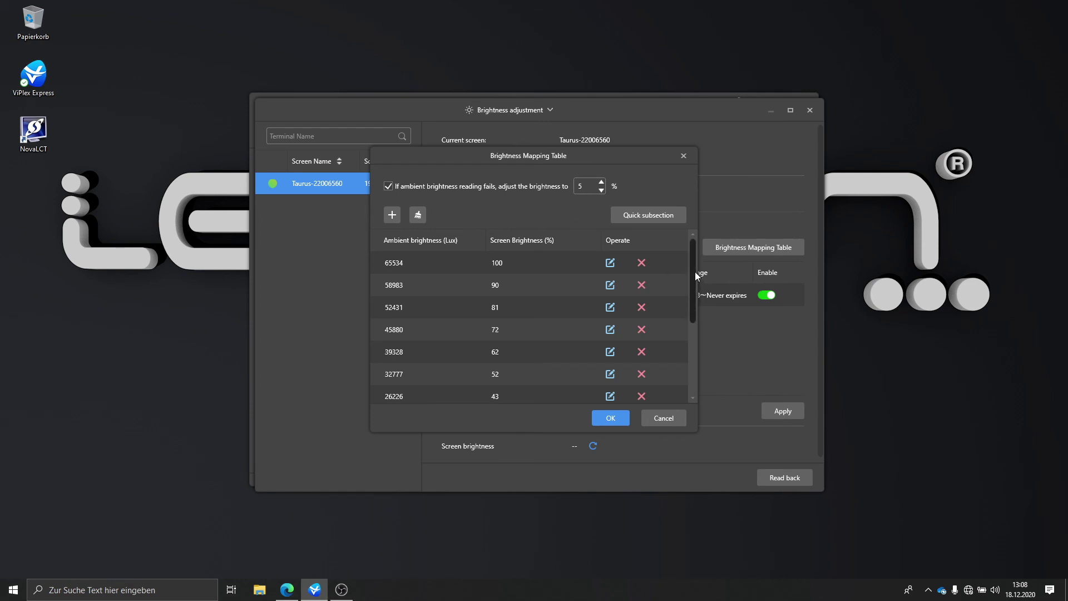
drag(692, 267, 687, 358)
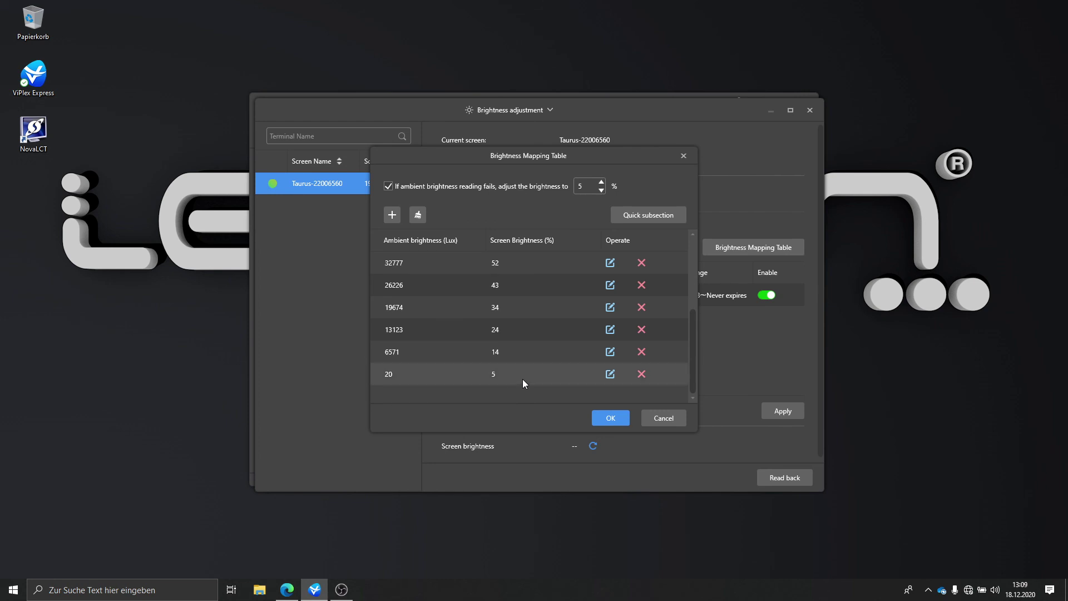
drag(694, 341, 703, 245)
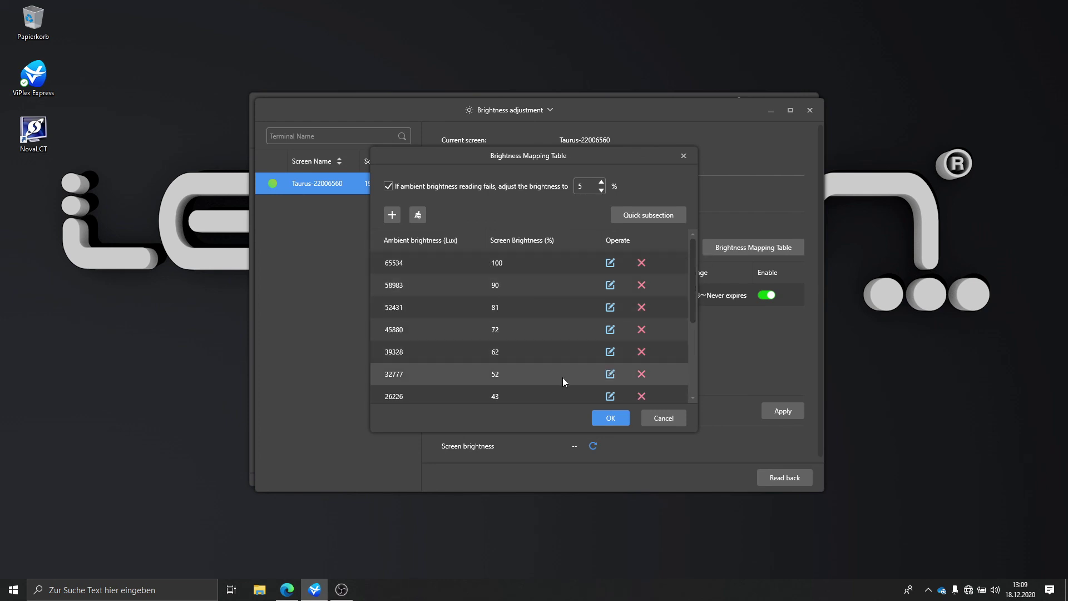
click(395, 217)
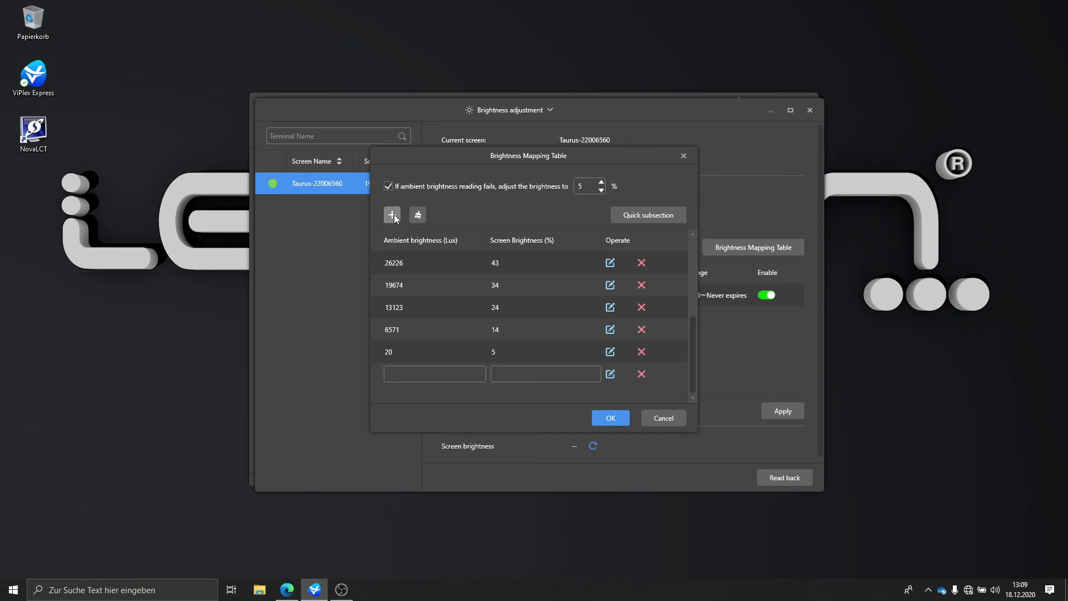
click(641, 374)
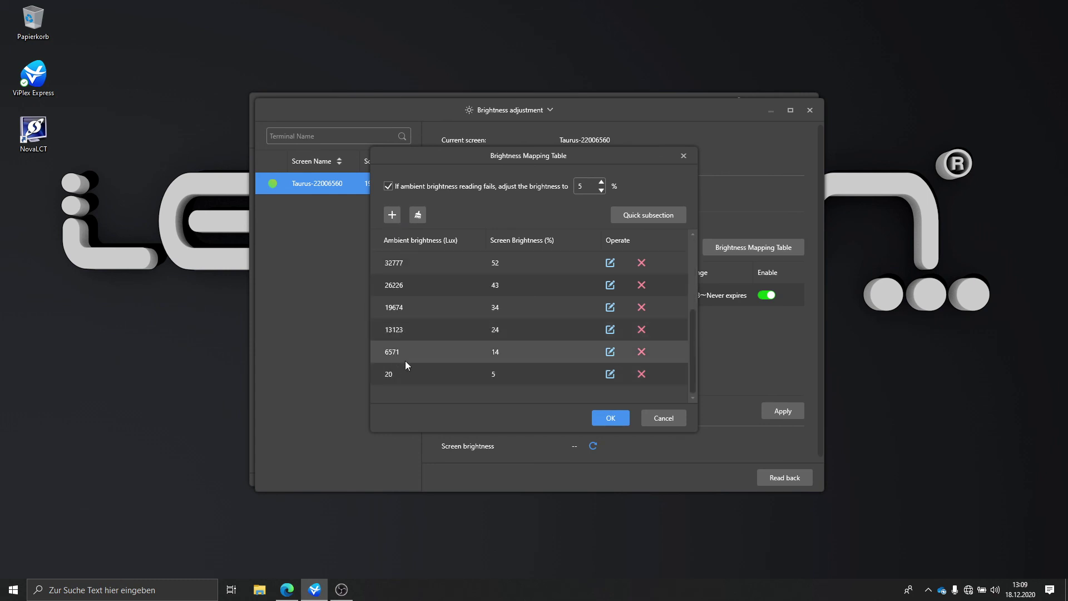
click(612, 353)
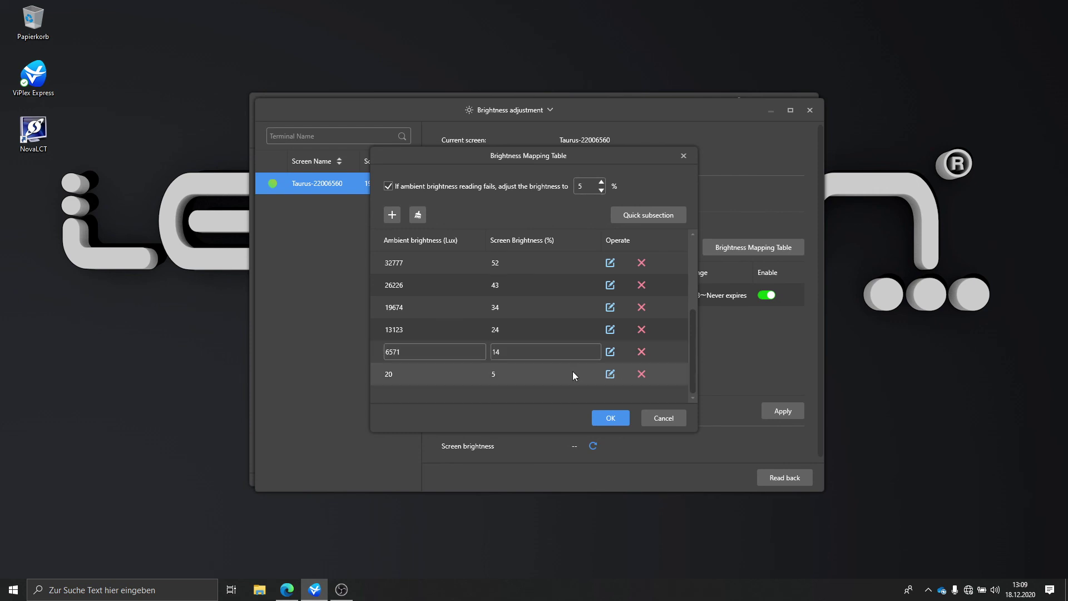
Accept the brightness mapping table and apply the smart brightness adjustment settings to the terminal.
click(610, 419)
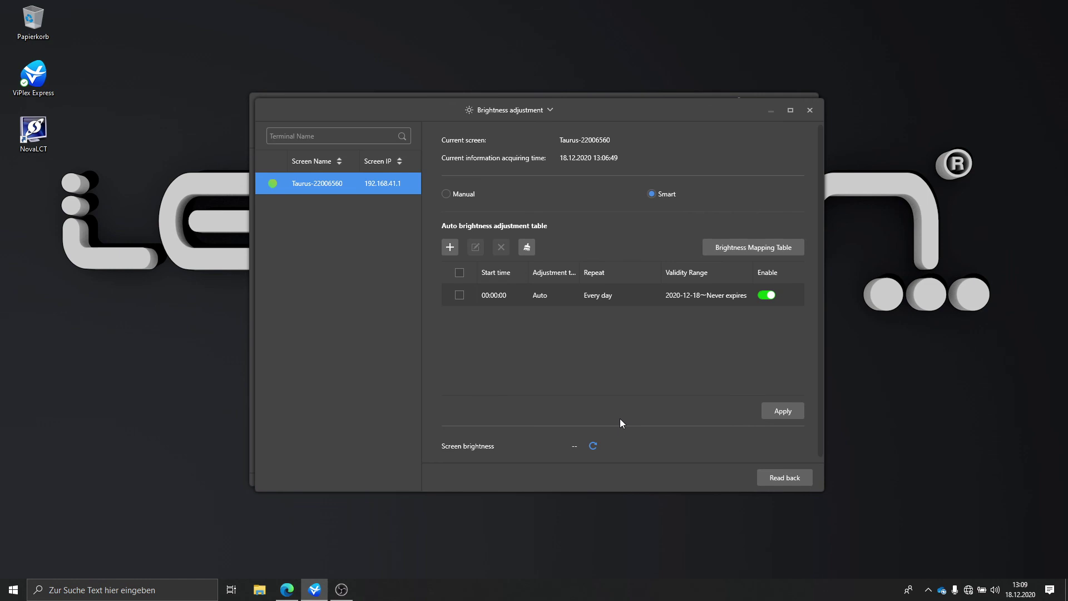
click(794, 411)
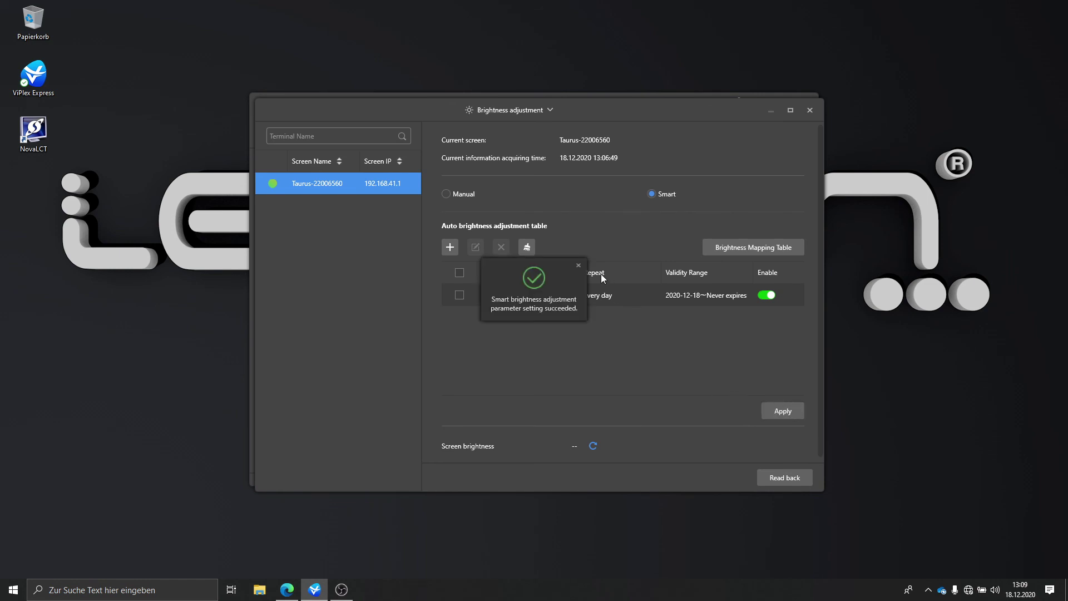
click(578, 266)
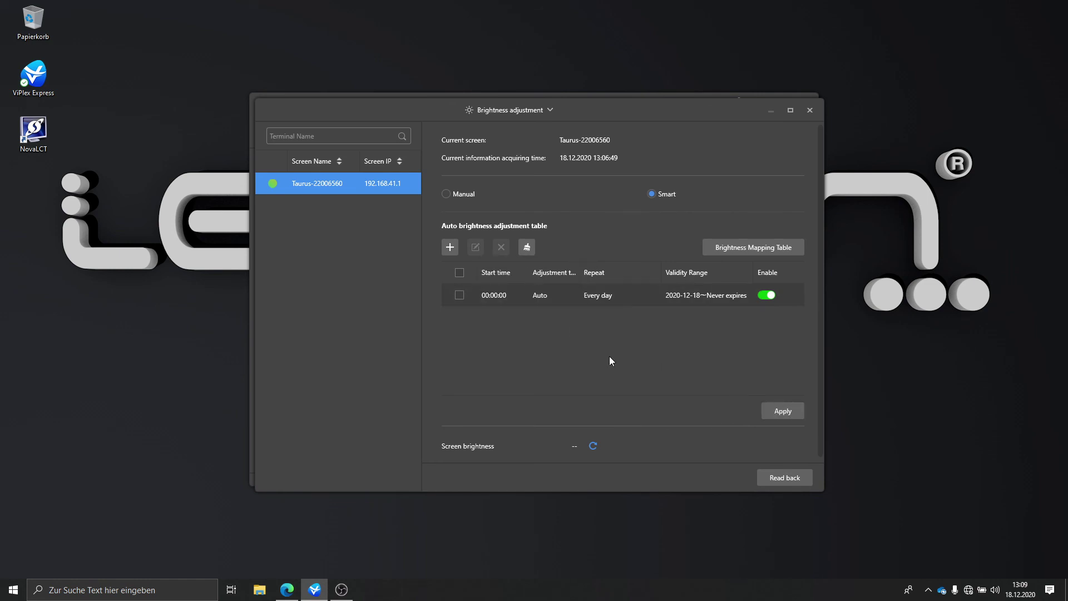